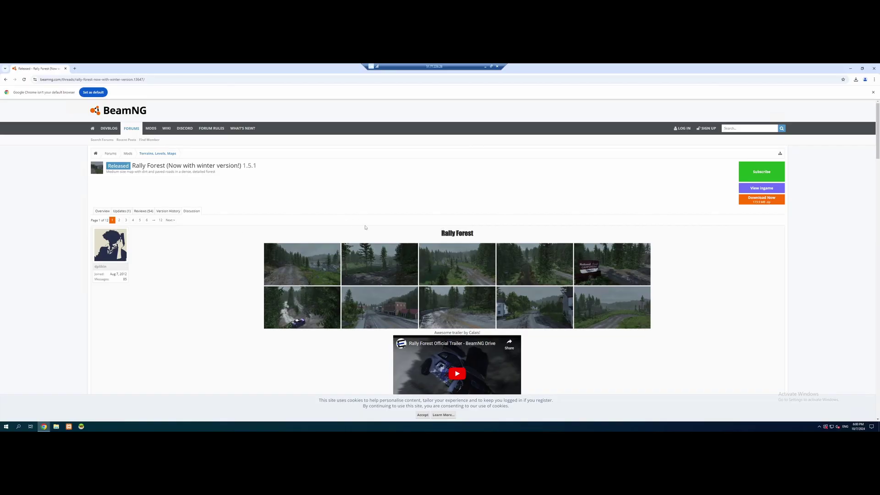
pyautogui.scroll(-2, 475, 292)
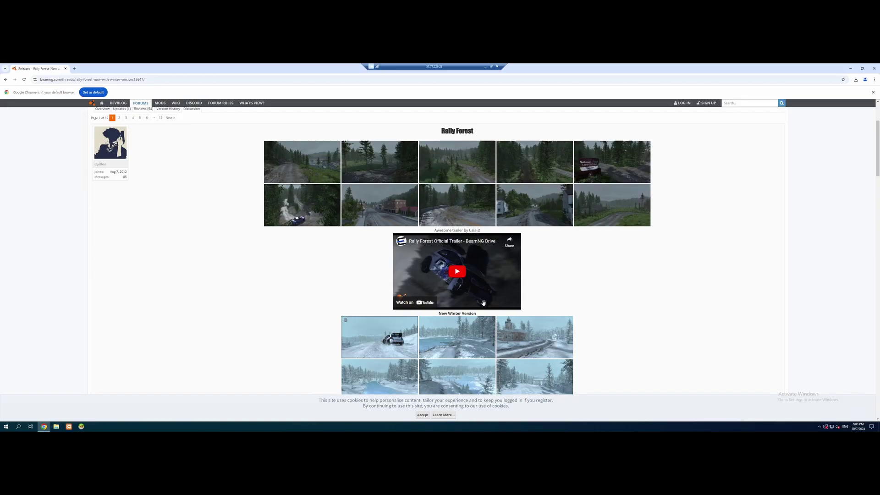
pyautogui.scroll(-2, 484, 303)
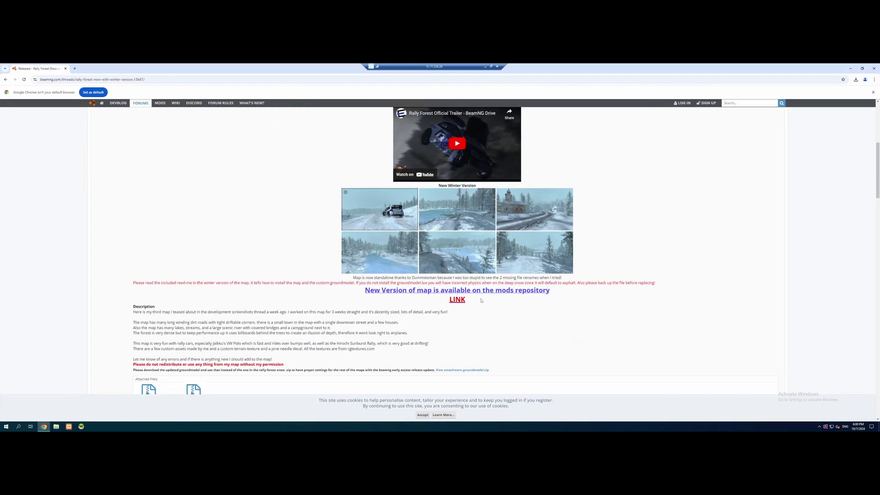
pyautogui.scroll(4, 483, 303)
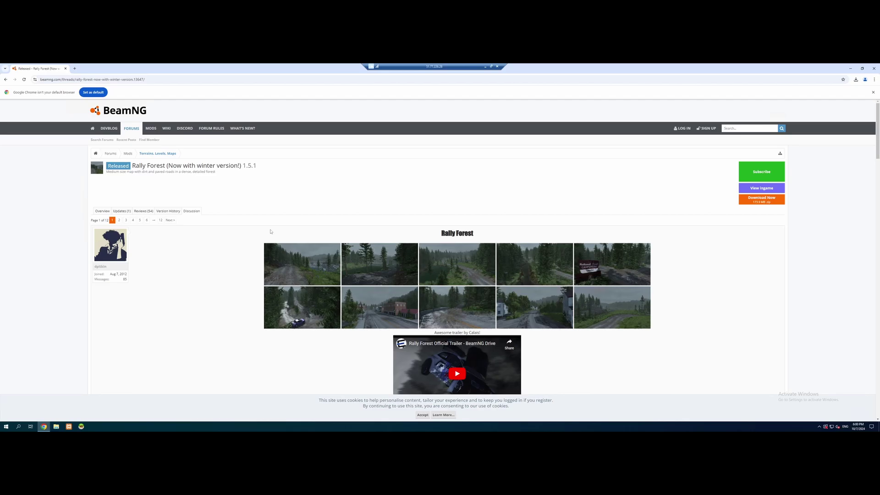
# - Download the Rally Forest map zip from the forum thread and show it in the Downloads folder
pyautogui.click(766, 204)
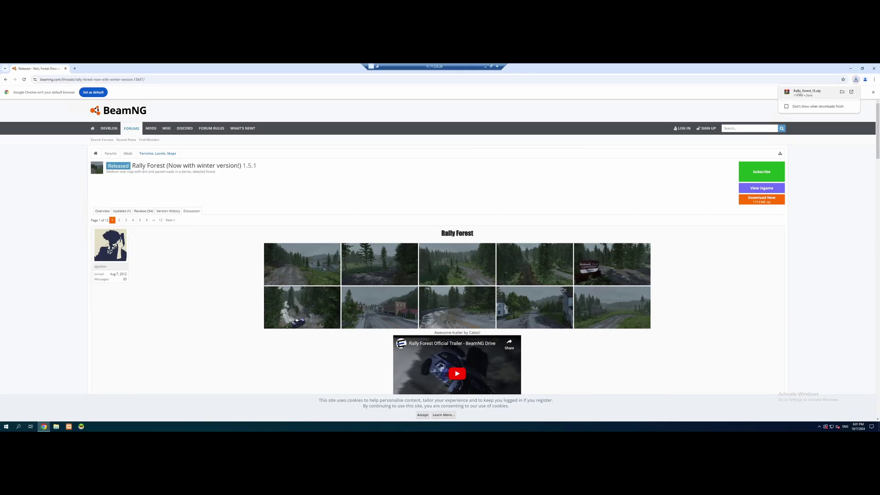
pyautogui.moveTo(812, 92)
pyautogui.click(842, 92)
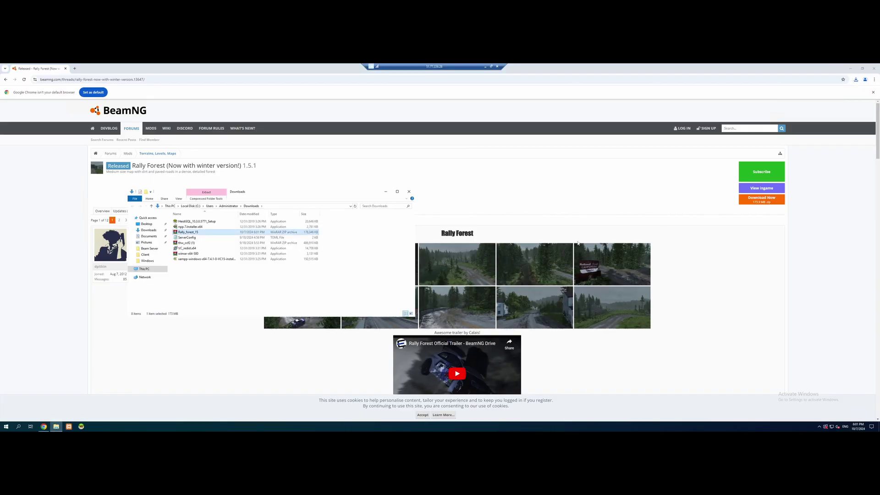
# - Open the Beam Server's Resources\Client folder beside the Downloads window
pyautogui.click(863, 69)
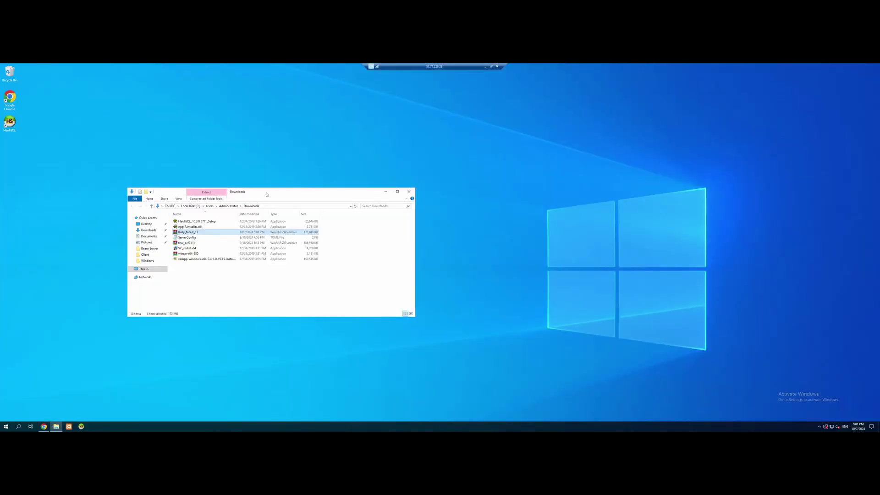
pyautogui.moveTo(267, 195); pyautogui.dragTo(634, 199)
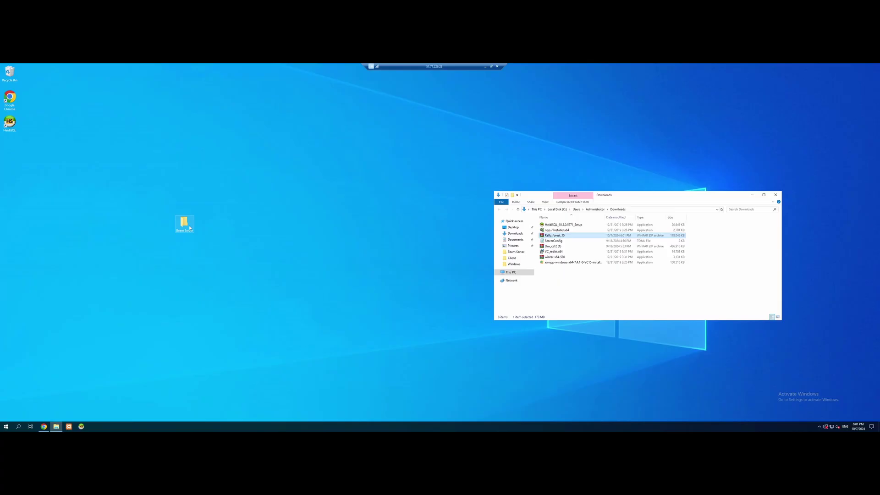
pyautogui.doubleClick(186, 224)
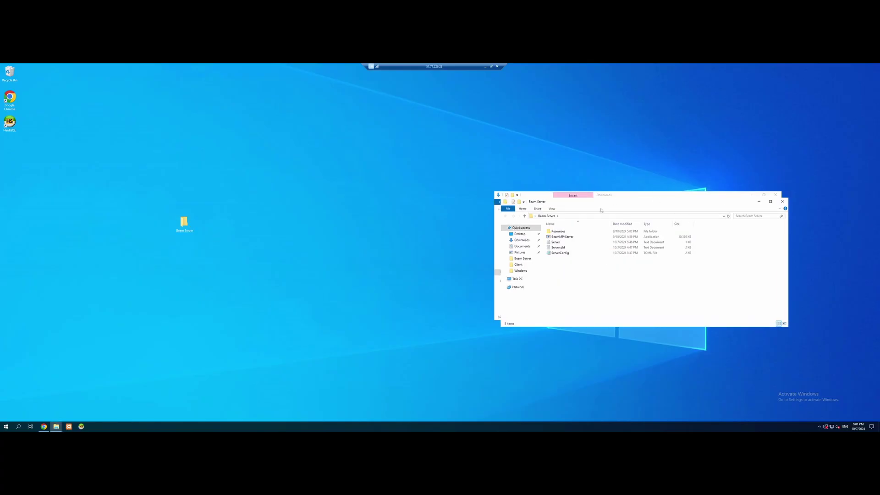
pyautogui.moveTo(602, 203); pyautogui.dragTo(208, 164)
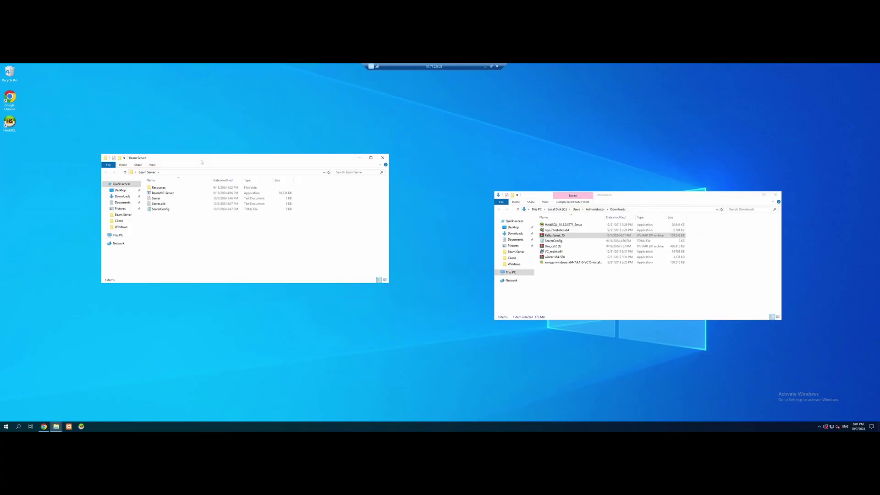
pyautogui.doubleClick(176, 189)
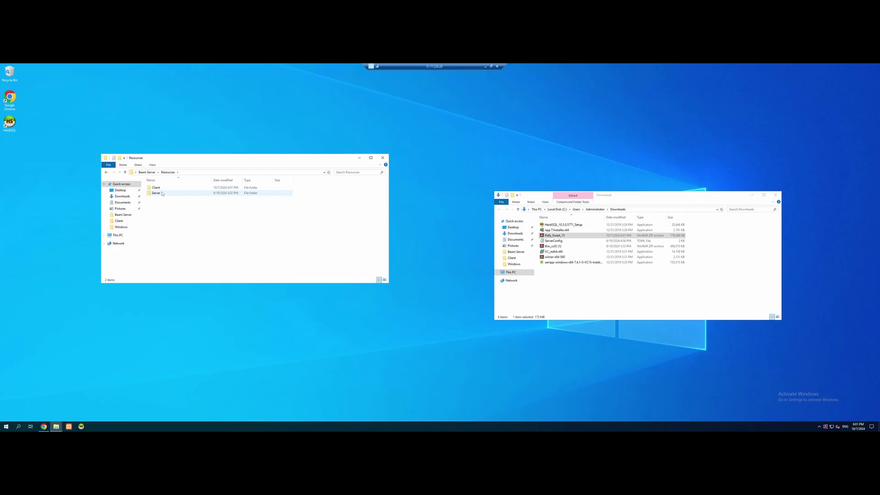
pyautogui.doubleClick(163, 190)
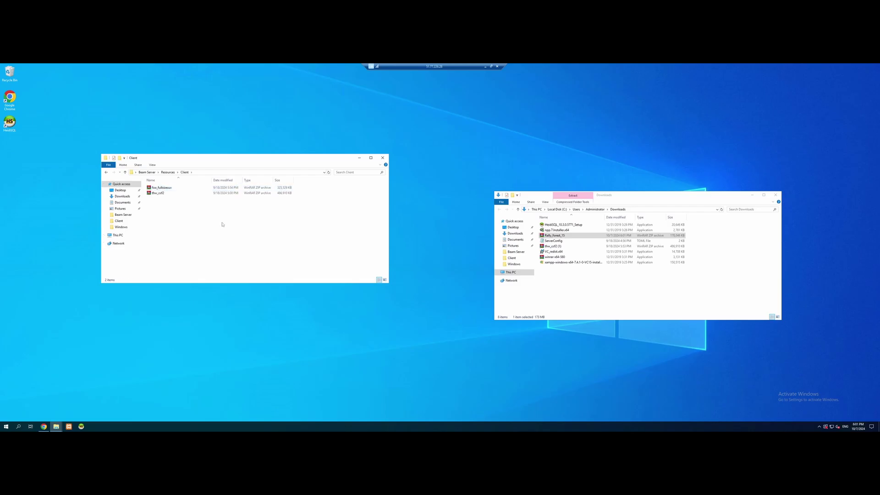
# - Move Rally_forest_15 from Downloads into the Client folder and close the Downloads window
pyautogui.click(558, 236)
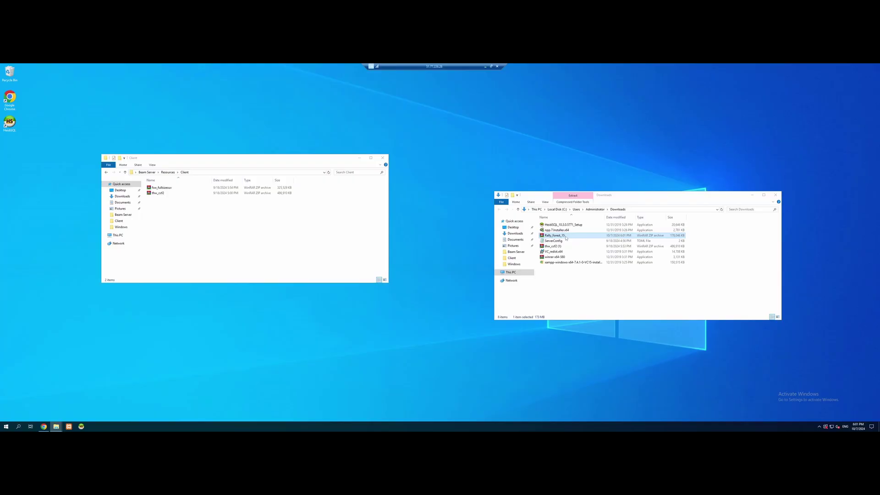
pyautogui.moveTo(566, 238); pyautogui.dragTo(255, 234)
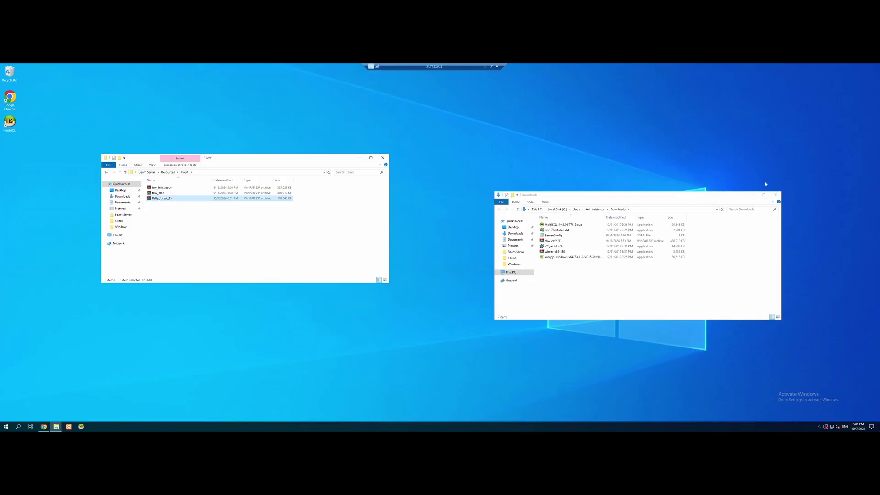
pyautogui.click(775, 195)
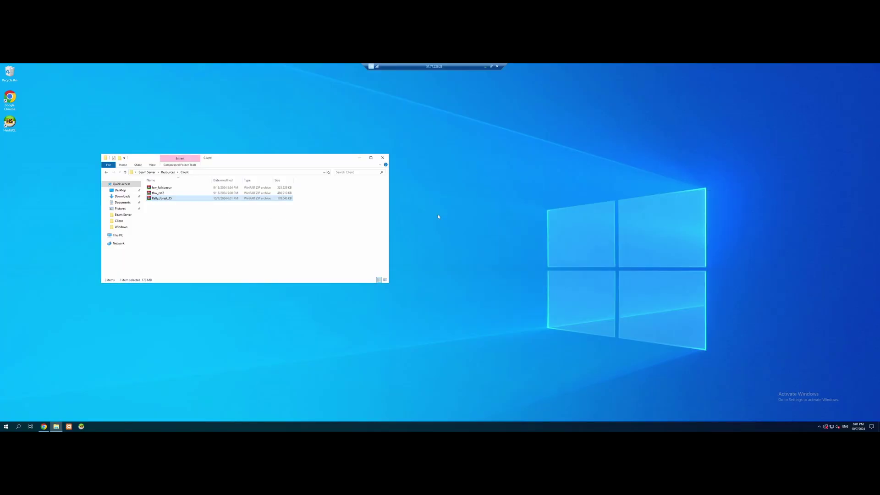
pyautogui.doubleClick(171, 199)
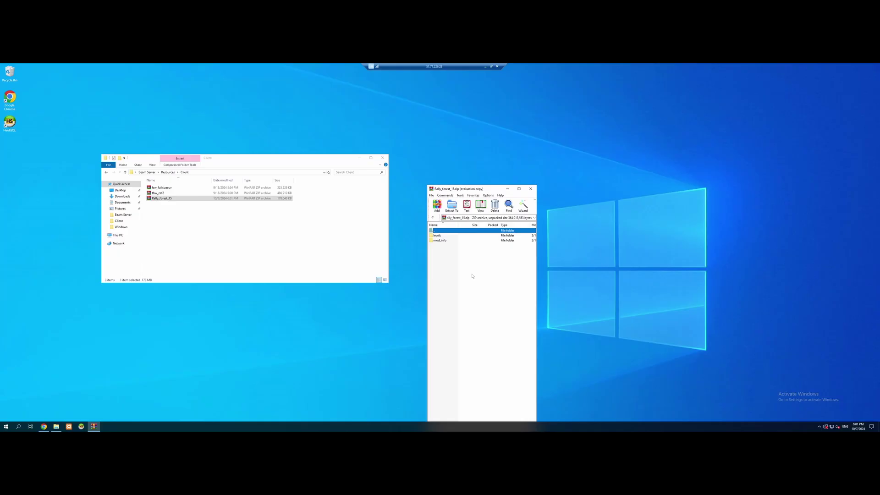
pyautogui.doubleClick(437, 236)
pyautogui.doubleClick(443, 237)
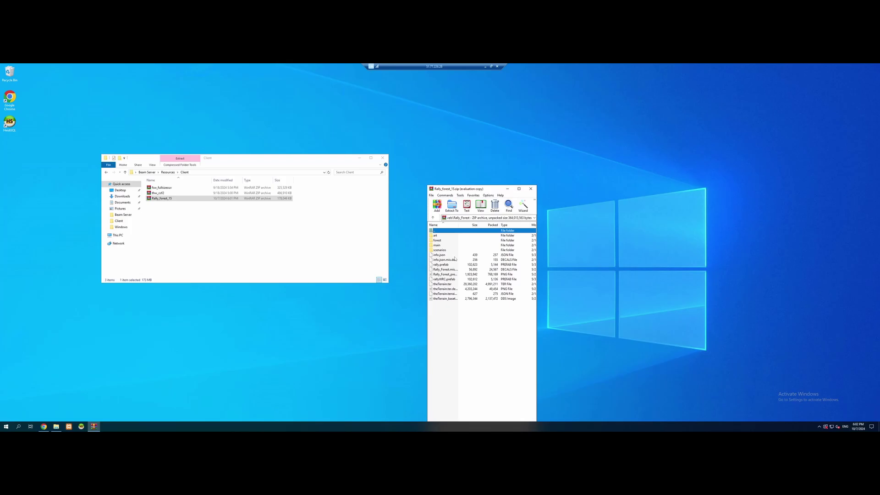
pyautogui.click(432, 218)
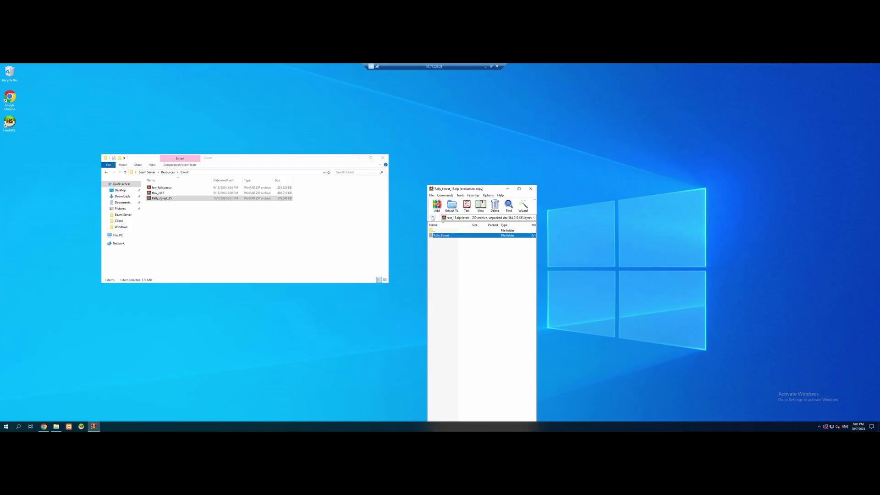
pyautogui.click(444, 236)
pyautogui.click(531, 189)
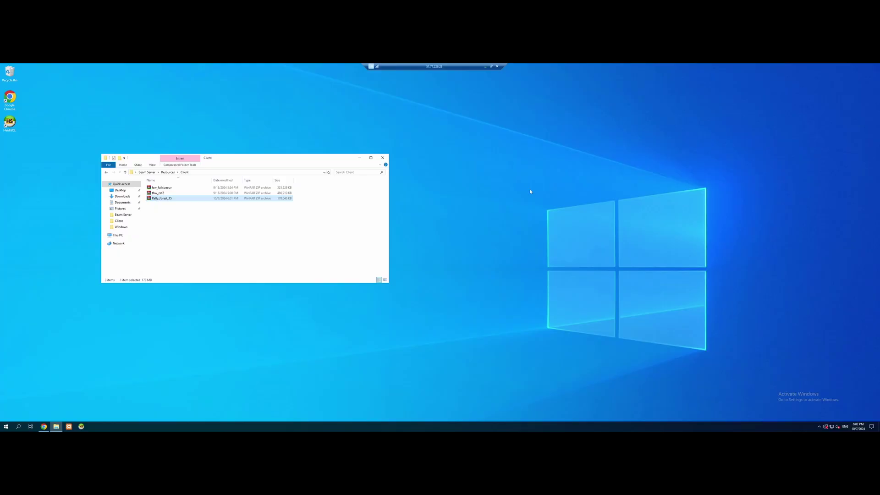
# - Open the ServerConfig file from the Beam Server folder
pyautogui.click(146, 172)
pyautogui.click(223, 253)
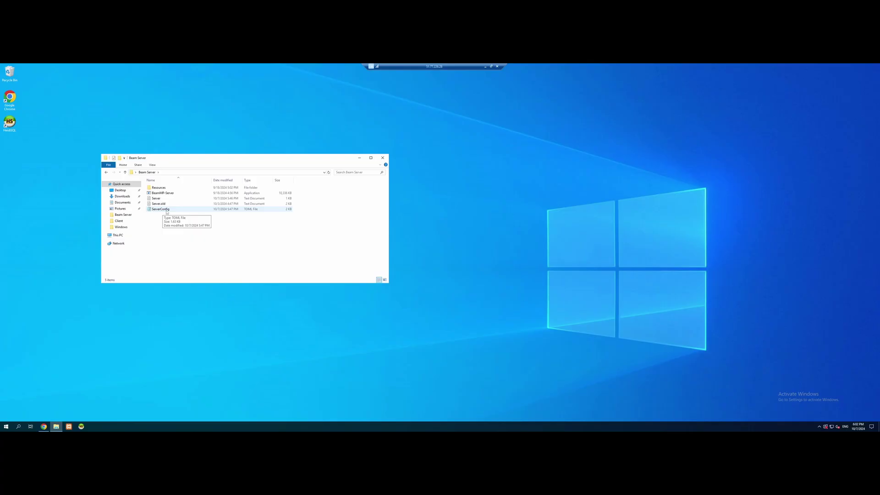
pyautogui.doubleClick(163, 209)
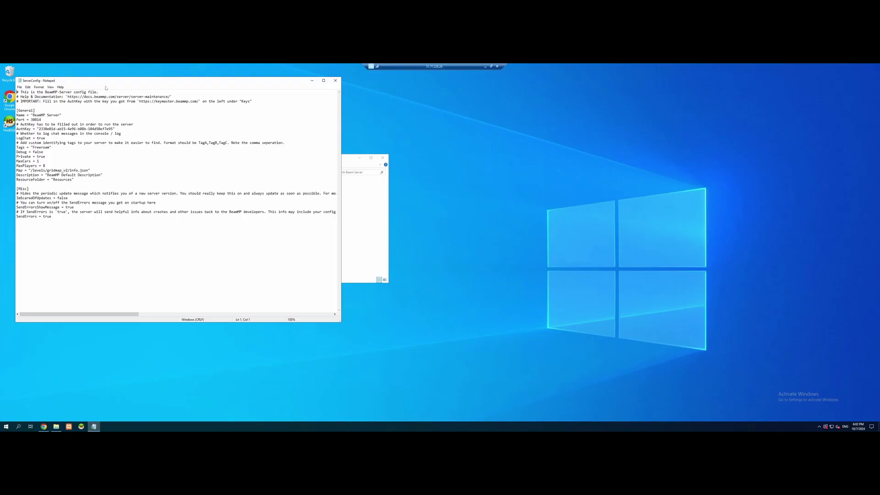
# - Replace gridmap_v2 with Rally_Forest on the Map line, save, and close Notepad
pyautogui.moveTo(99, 82); pyautogui.dragTo(486, 152)
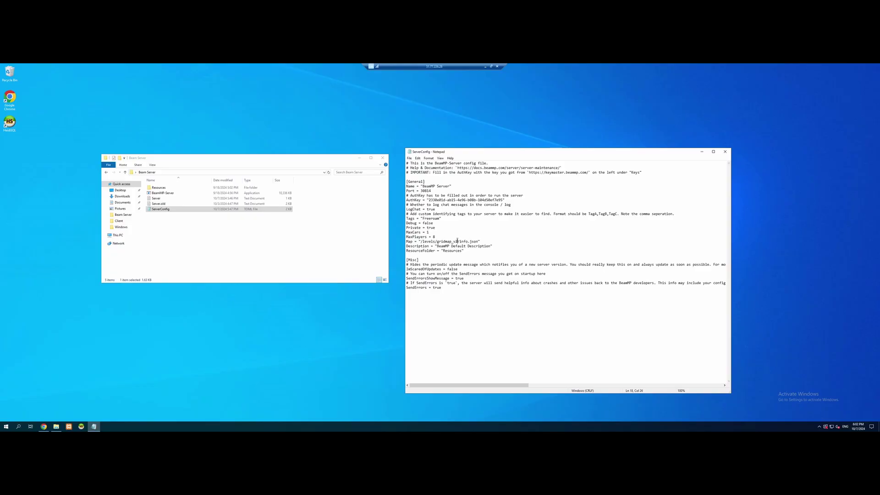
pyautogui.moveTo(458, 240); pyautogui.dragTo(438, 242)
pyautogui.write('Rally_Forest')
pyautogui.click(411, 159)
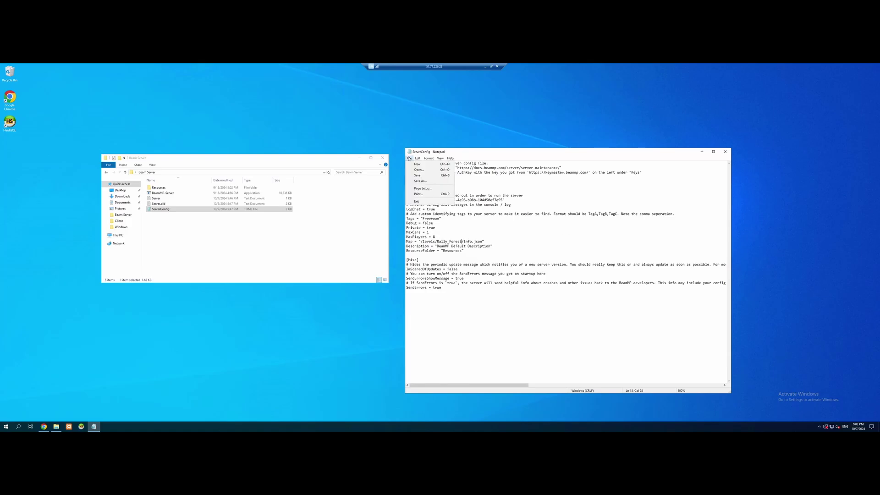
pyautogui.click(421, 175)
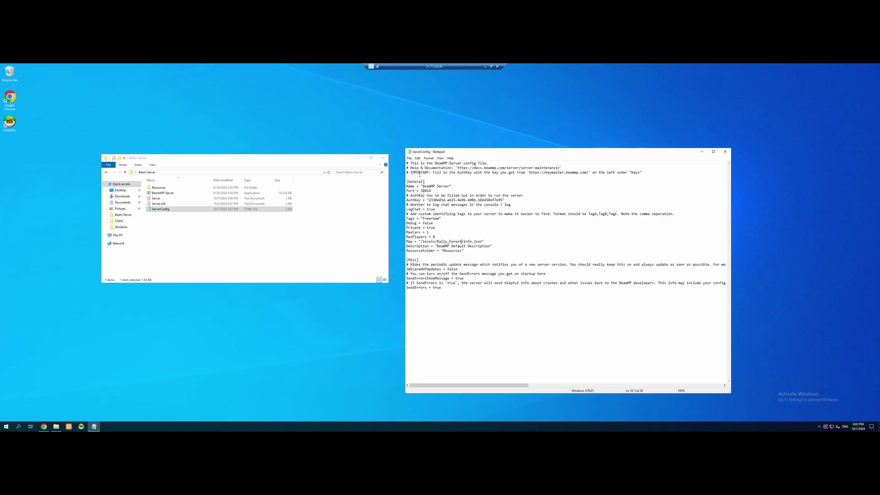
pyautogui.click(725, 152)
# - Launch BeamMP-Server from the Beam Server folder
pyautogui.click(340, 242)
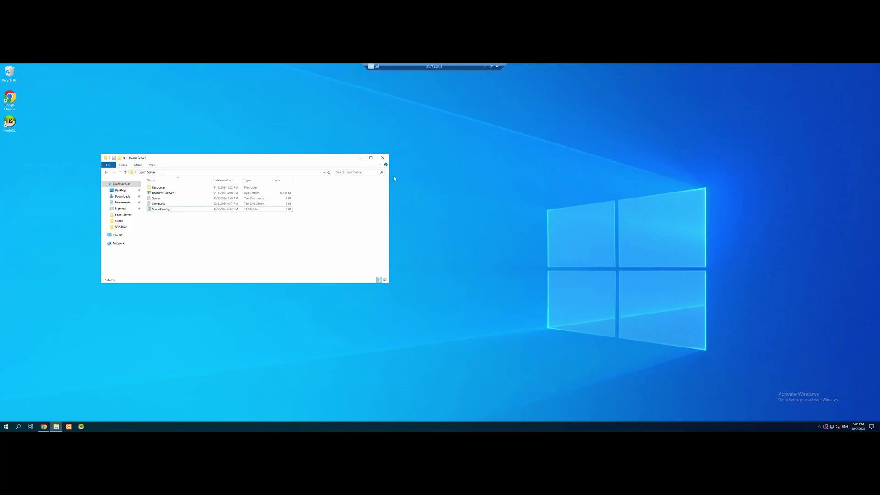
pyautogui.doubleClick(164, 195)
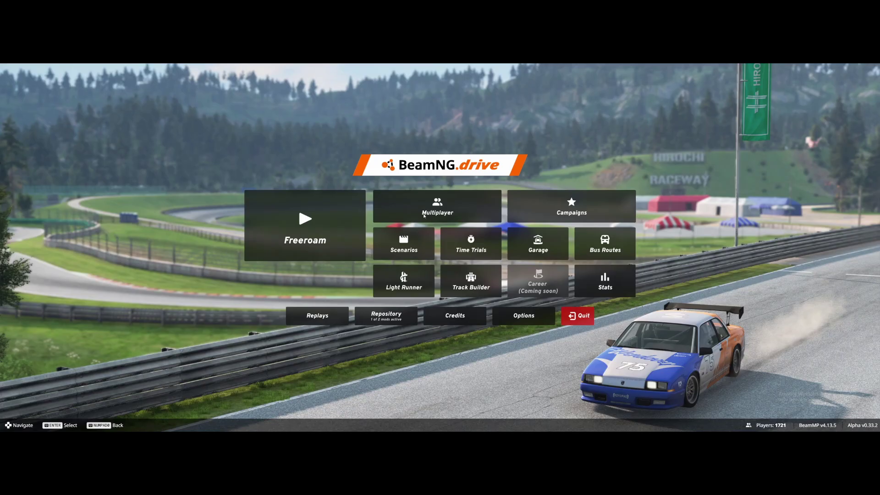
# - Enter Multiplayer as a guest and choose Direct Connect
pyautogui.click(424, 215)
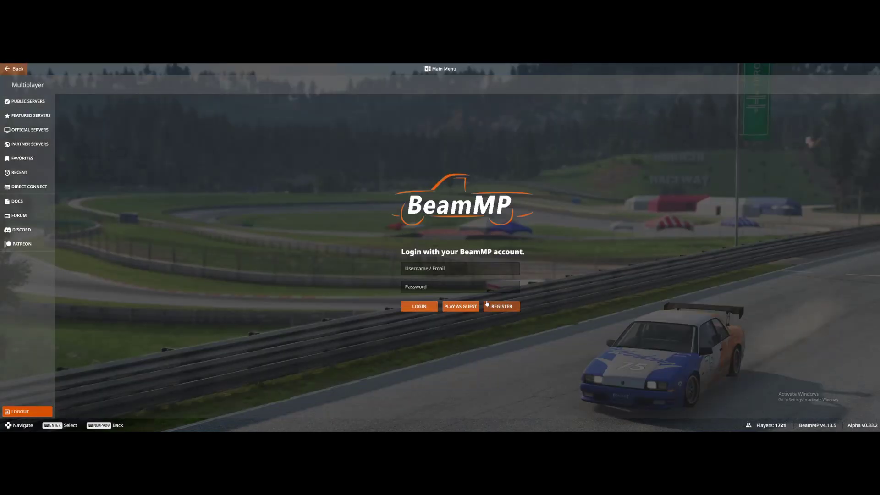
pyautogui.click(463, 309)
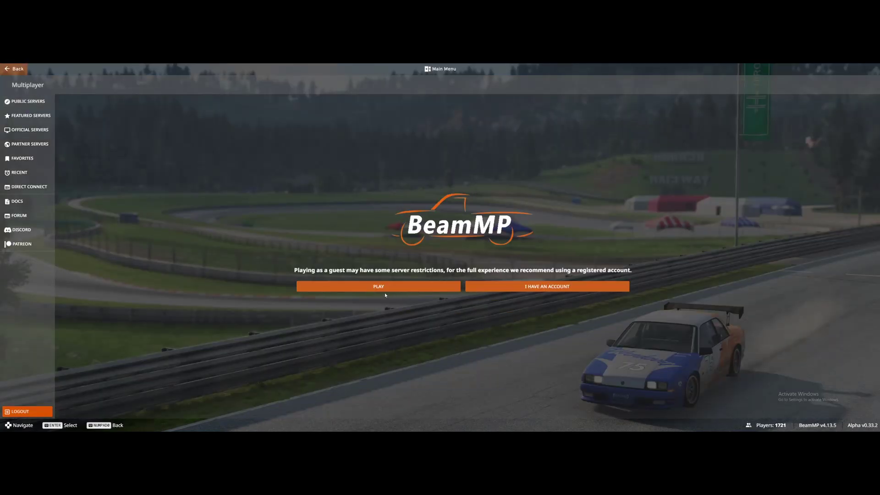
pyautogui.click(388, 292)
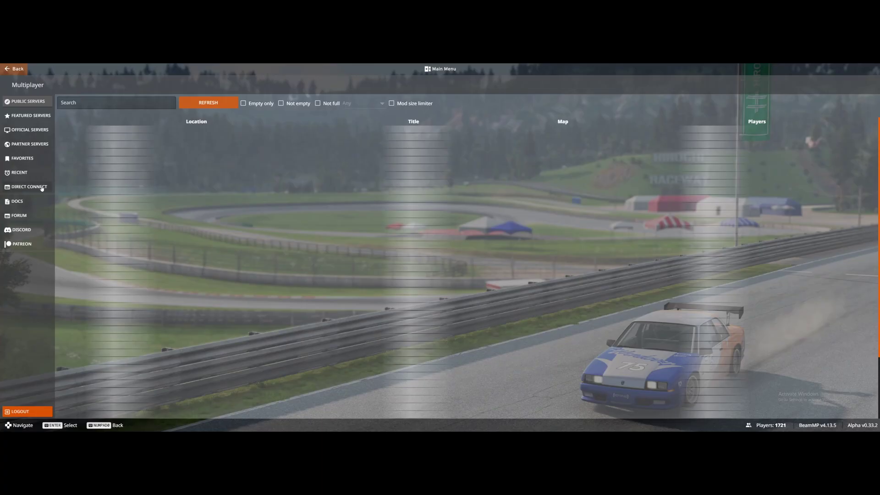
pyautogui.click(42, 188)
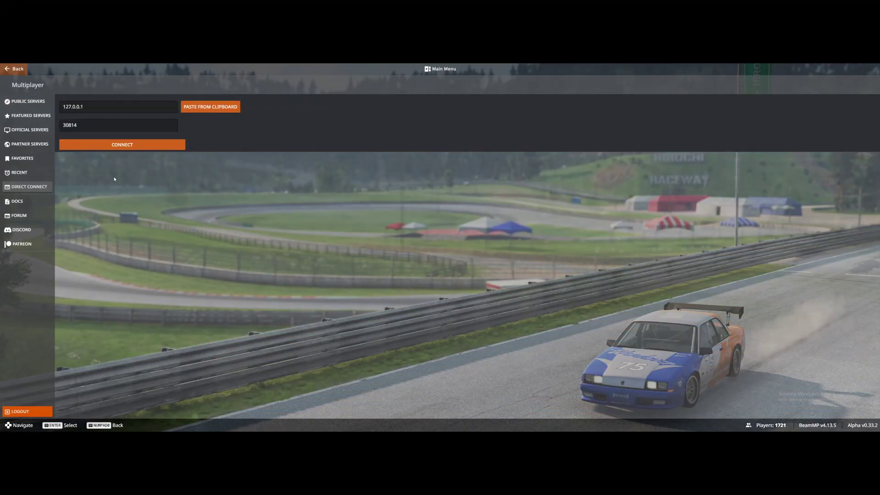
# - Connect to server address 51.77.226.28 on port 30814
pyautogui.click(98, 107)
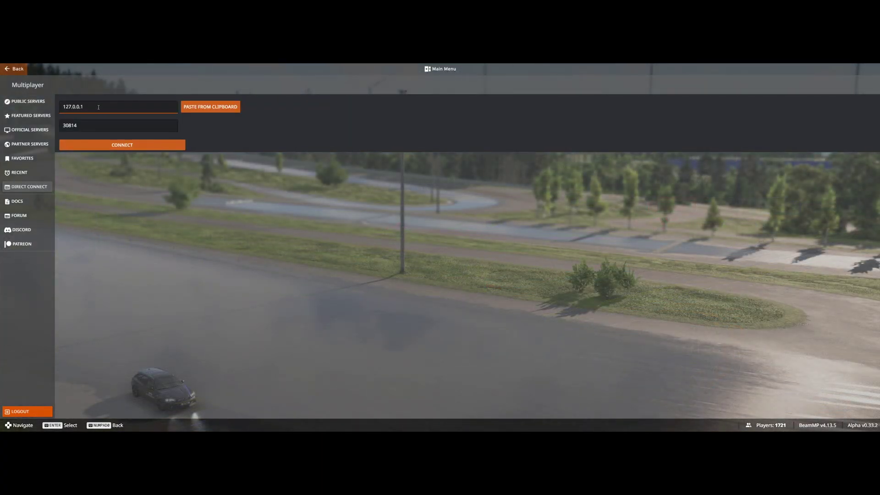
pyautogui.hotkey('ctrl', 'a')
pyautogui.write('51.77.226.28')
pyautogui.click(77, 125)
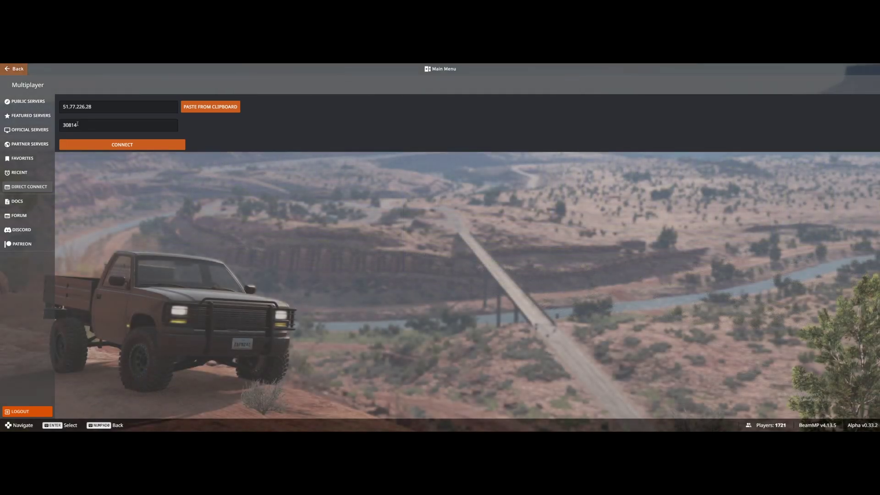
pyautogui.click(100, 146)
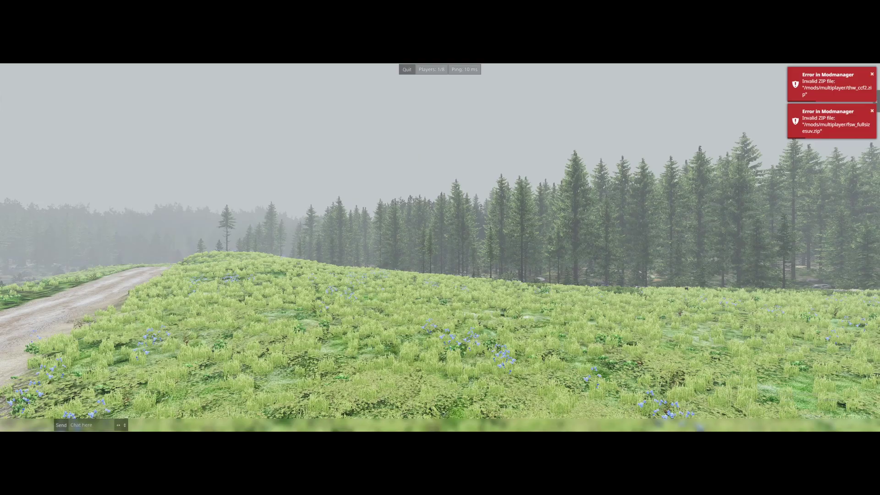
# - Spawn a car from the Vehicles list and check its spot on the map
pyautogui.press('Escape')
pyautogui.click(389, 69)
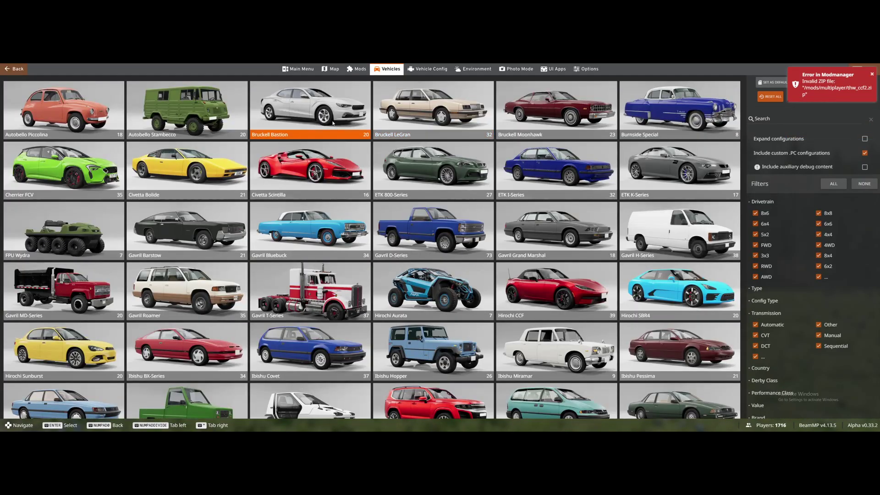
pyautogui.doubleClick(333, 124)
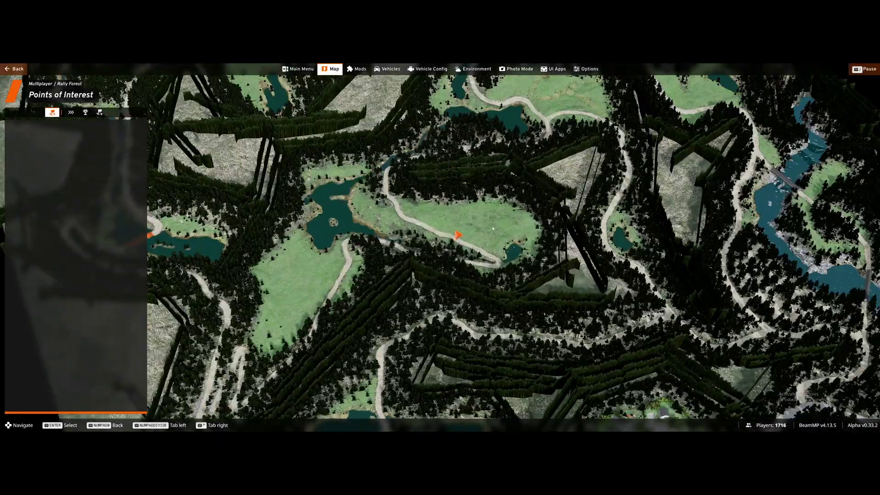
pyautogui.scroll(-5, 493, 228)
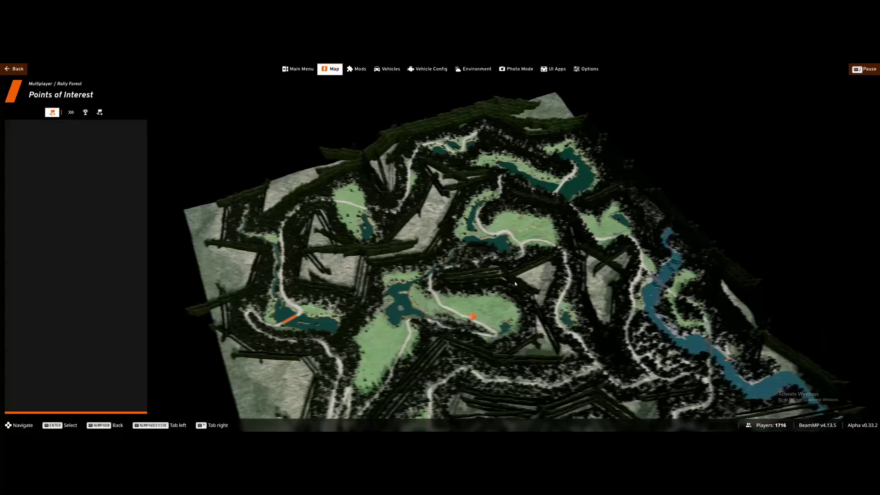
pyautogui.press('Escape')
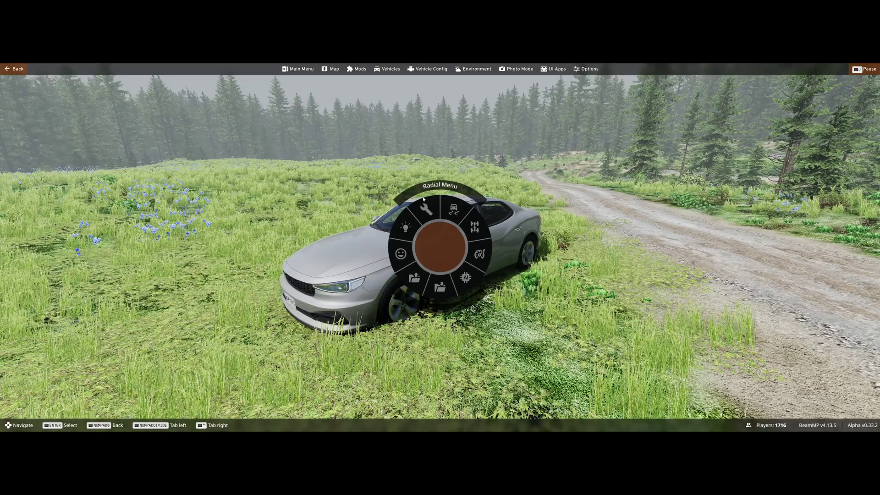
# - Close the menus and orbit the camera around the silver car's front, rear and right side
pyautogui.press('Escape')
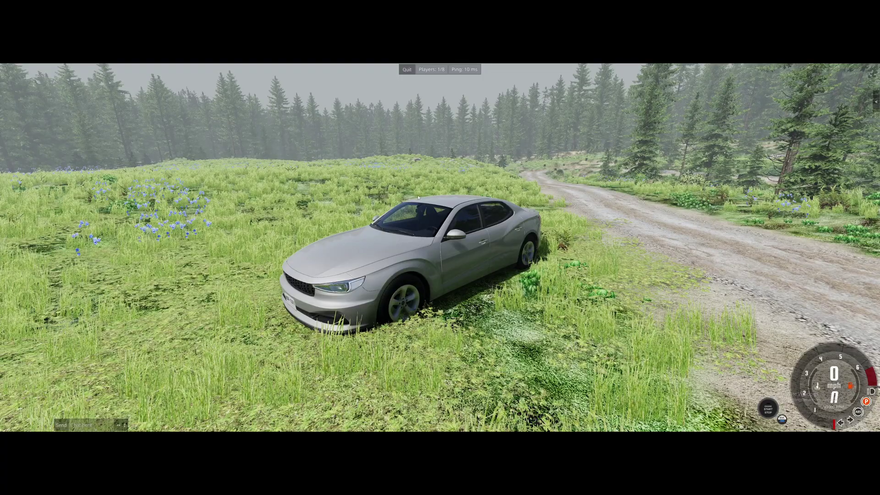
pyautogui.moveTo(405, 221); pyautogui.dragTo(275, 221)
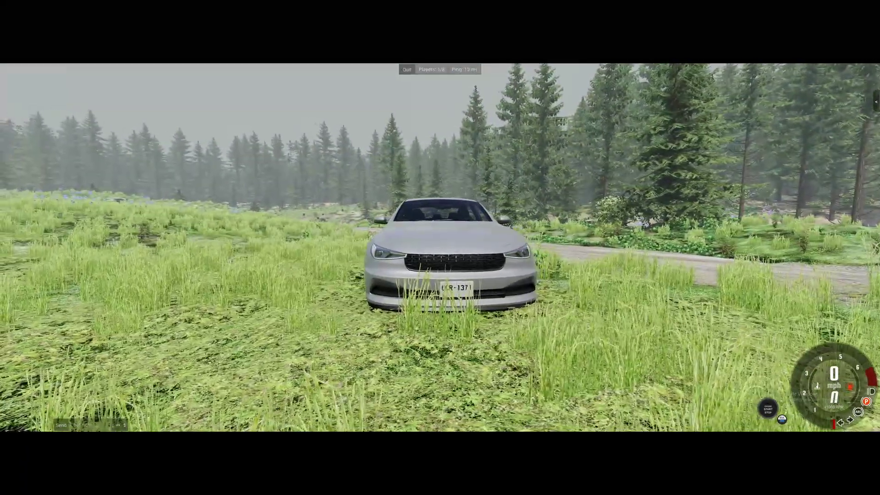
pyautogui.moveTo(440, 248); pyautogui.dragTo(248, 248)
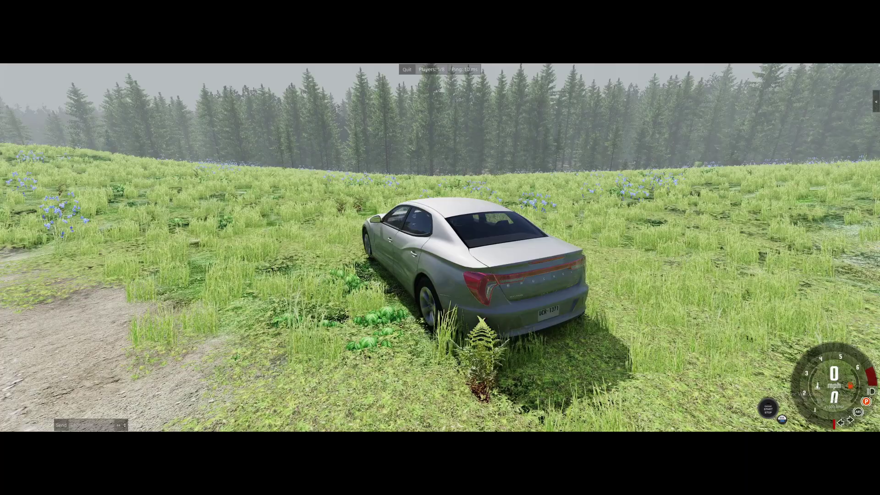
pyautogui.moveTo(482, 227); pyautogui.dragTo(344, 227)
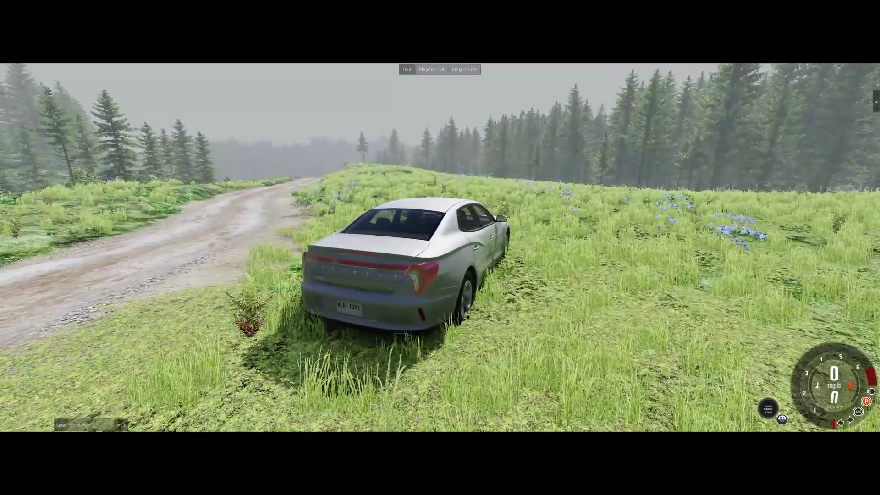
pyautogui.moveTo(440, 248); pyautogui.dragTo(330, 248)
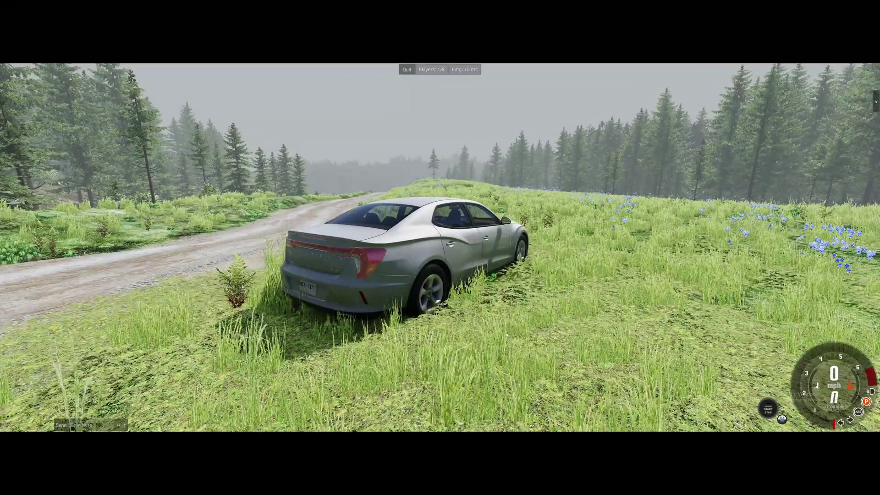